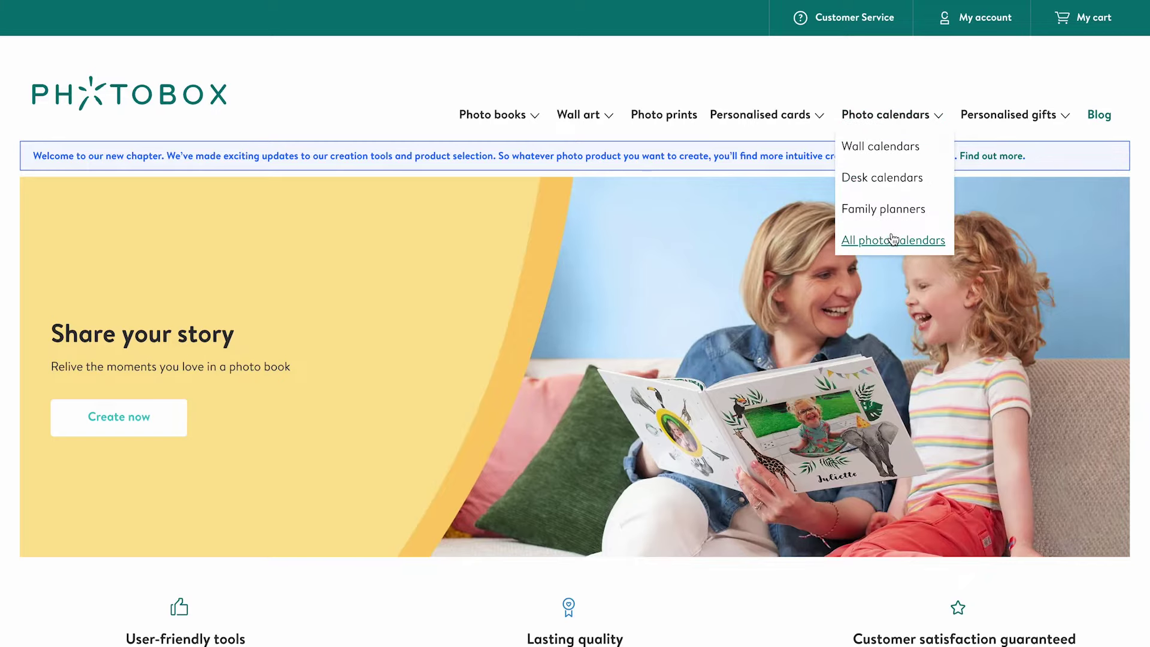
# Step: Go from All photo calendars to the Wall calendars 2024 designs page
pyautogui.click(892, 240)
pyautogui.scroll(-3, 618, 376)
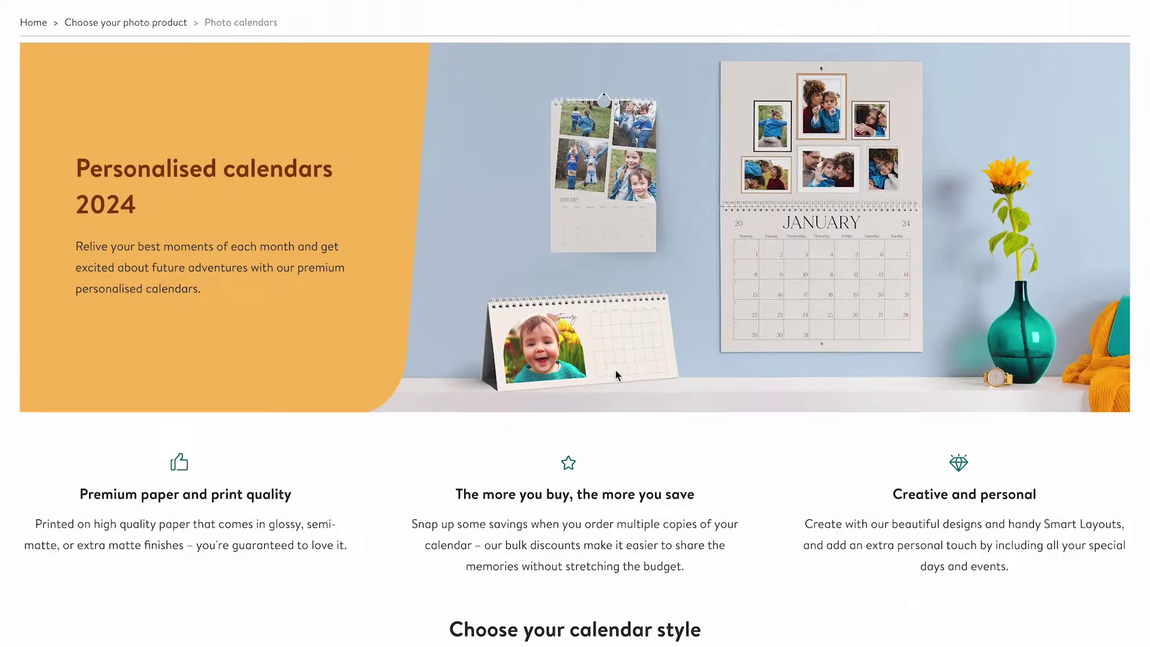
pyautogui.scroll(-4, 619, 375)
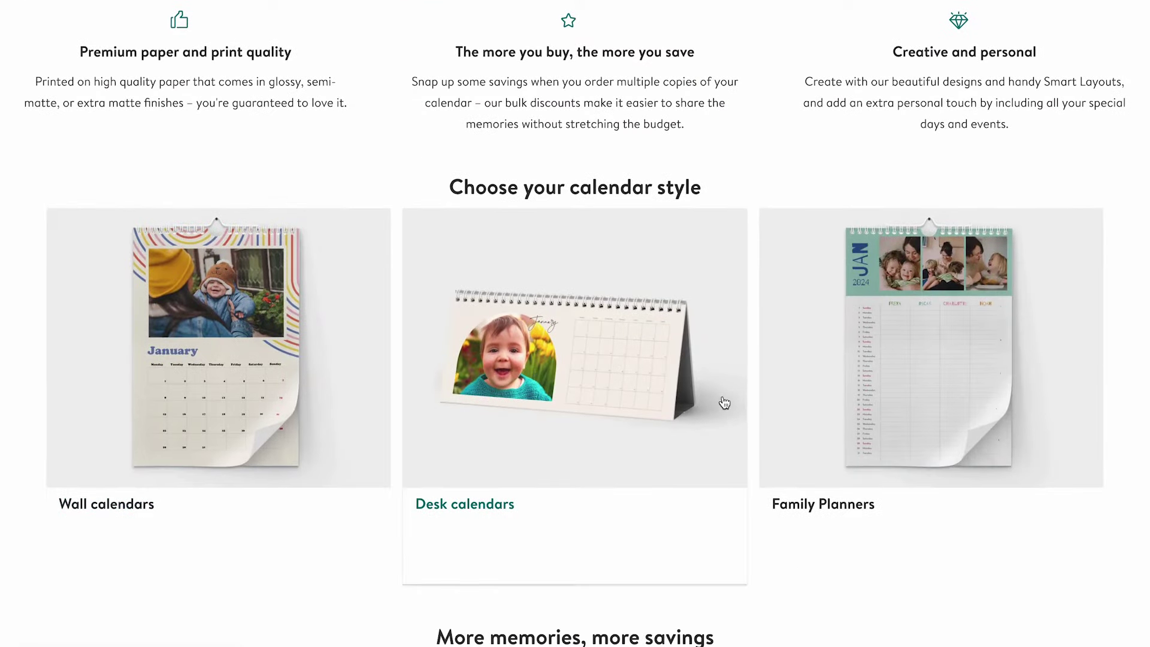
pyautogui.click(287, 363)
pyautogui.scroll(-3, 450, 418)
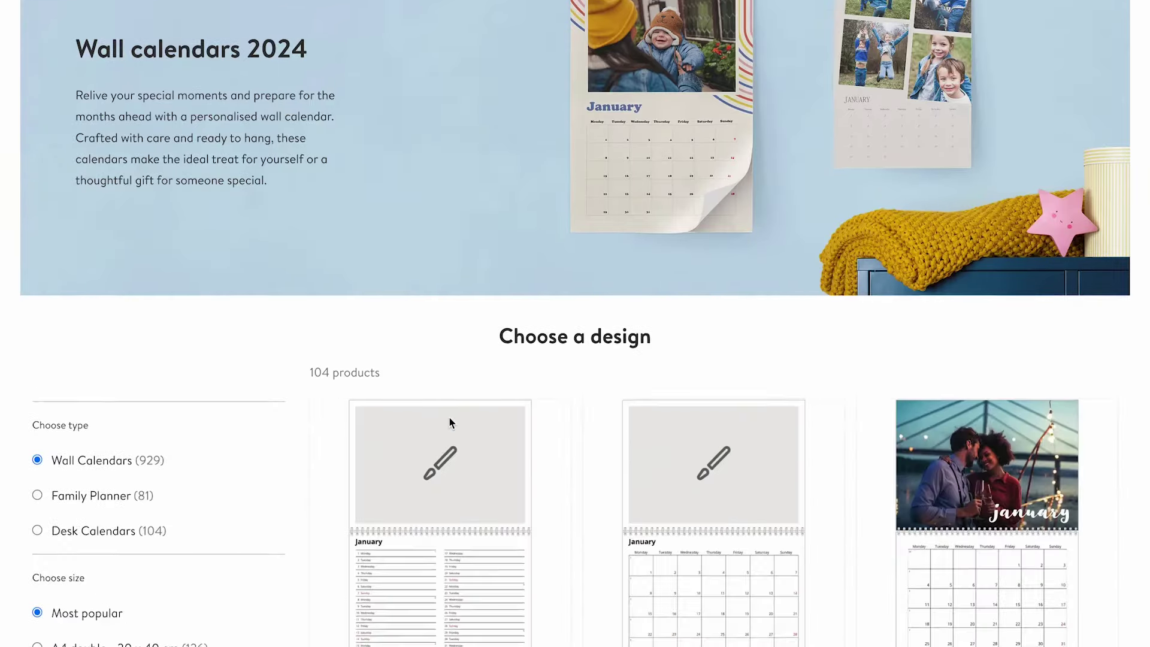
pyautogui.scroll(-2, 449, 417)
pyautogui.scroll(-3, 449, 418)
pyautogui.scroll(-4, 450, 420)
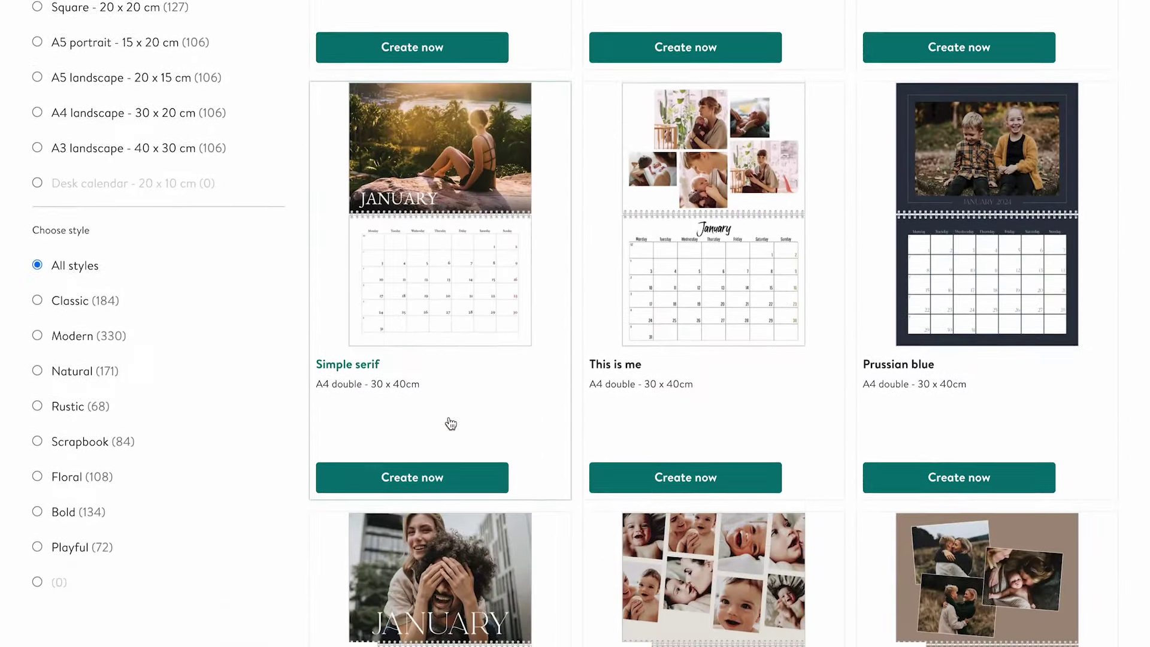
pyautogui.scroll(-4, 450, 423)
pyautogui.scroll(-2, 450, 423)
pyautogui.scroll(-2, 450, 422)
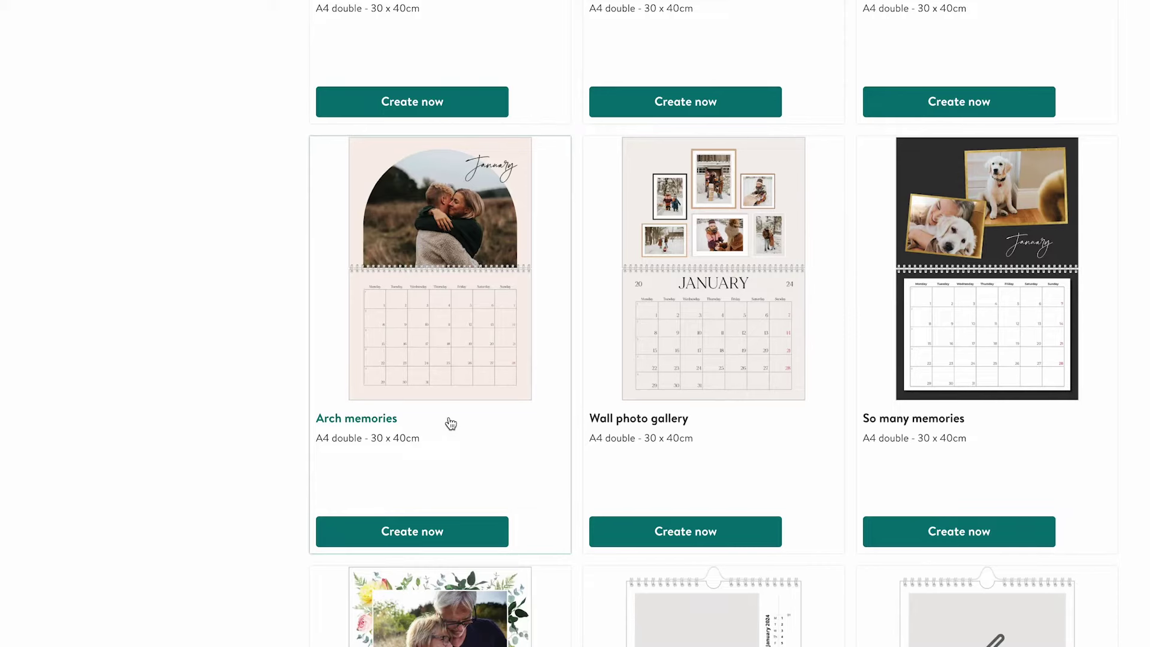
# Step: Start the So many memories calendar and upload the 15 photos from Our family pictures
pyautogui.click(938, 531)
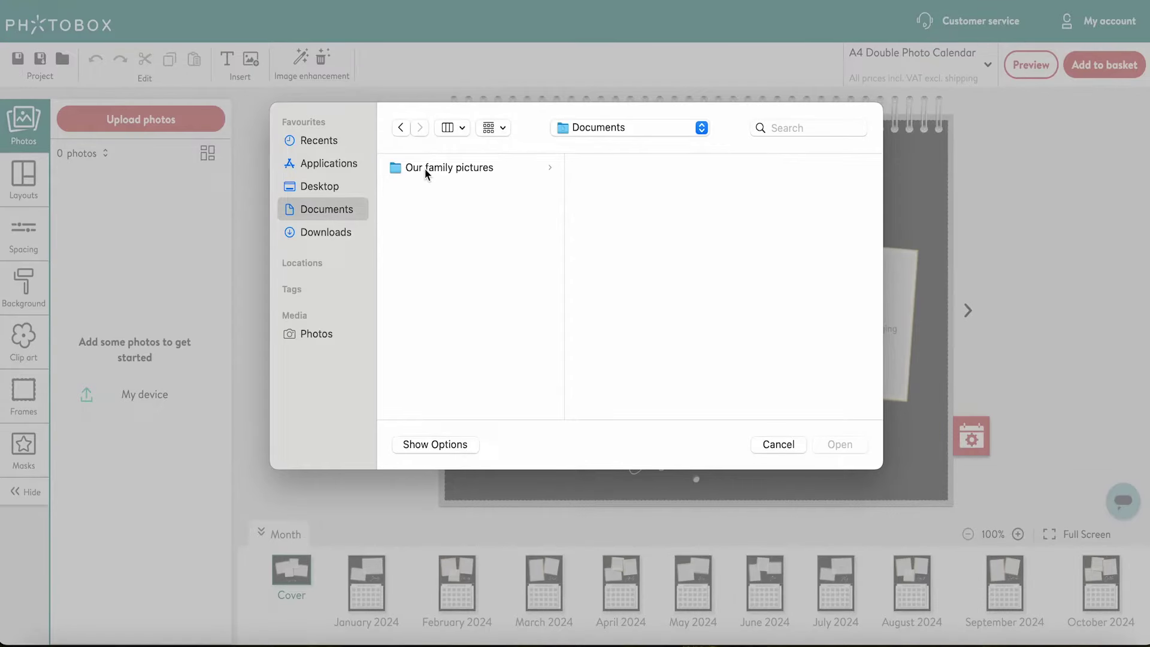
pyautogui.click(427, 170)
pyautogui.moveTo(703, 166)
pyautogui.mouseDown()
pyautogui.moveTo(642, 219)
pyautogui.moveTo(616, 415)
pyautogui.mouseUp()
pyautogui.press('Return')
pyautogui.click(703, 463)
# Step: Set the cover's Calendar 2024 title to Abril Fatface at a smaller size
pyautogui.doubleClick(702, 463)
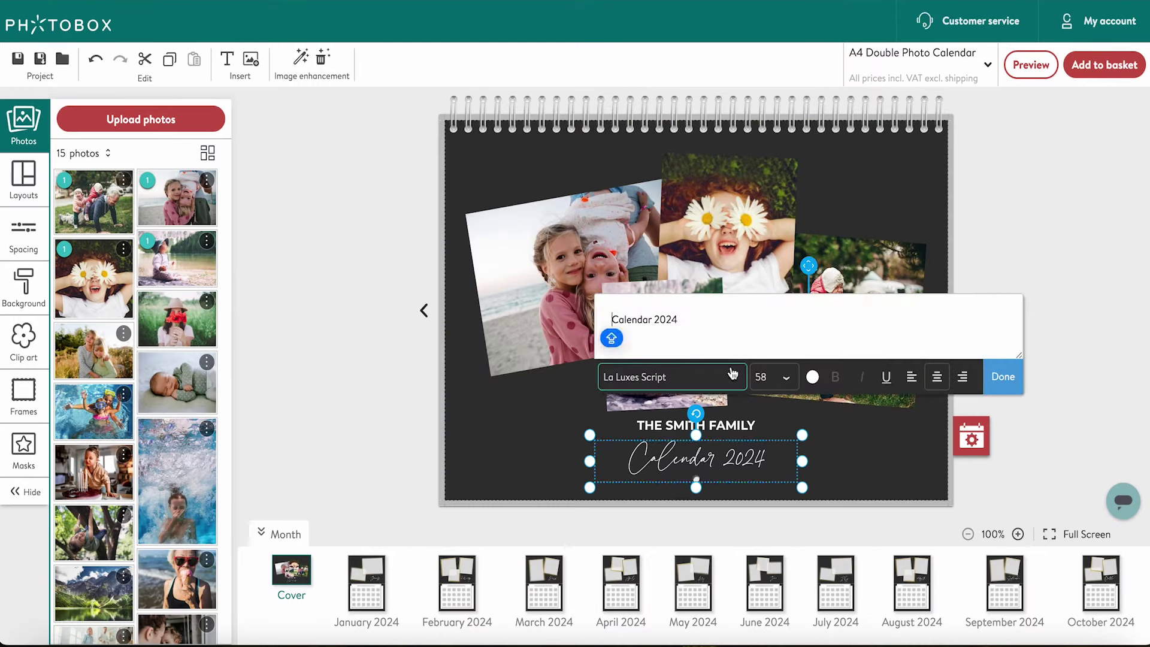
pyautogui.click(669, 377)
pyautogui.click(647, 464)
pyautogui.click(772, 376)
pyautogui.click(769, 447)
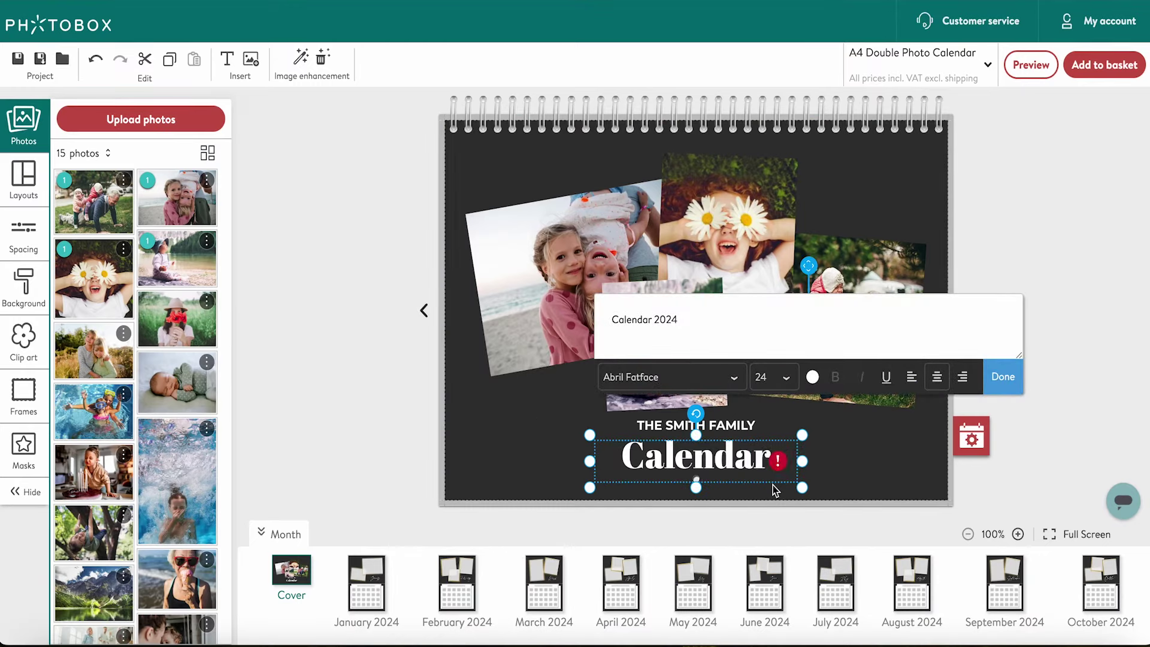
pyautogui.click(624, 584)
# Step: Give April a new layout with the daisy photo and gold 2024 clip art
pyautogui.click(26, 180)
pyautogui.click(169, 191)
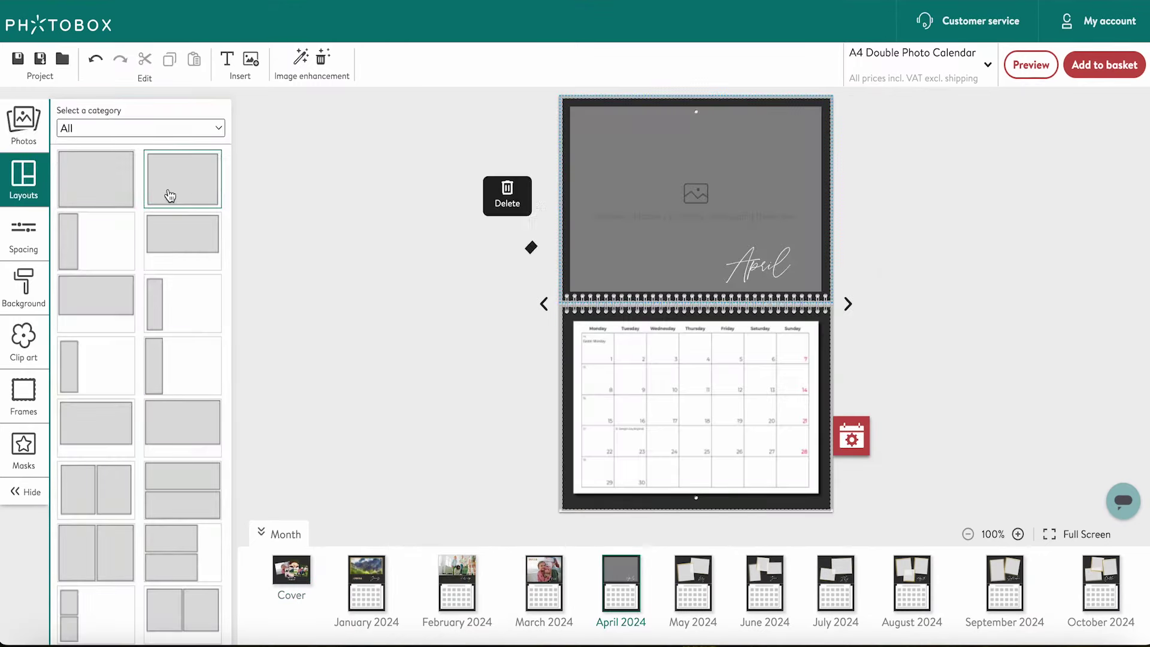
pyautogui.click(105, 226)
pyautogui.click(23, 124)
pyautogui.moveTo(94, 278)
pyautogui.mouseDown()
pyautogui.moveTo(495, 269)
pyautogui.moveTo(633, 199)
pyautogui.mouseUp()
pyautogui.click(24, 342)
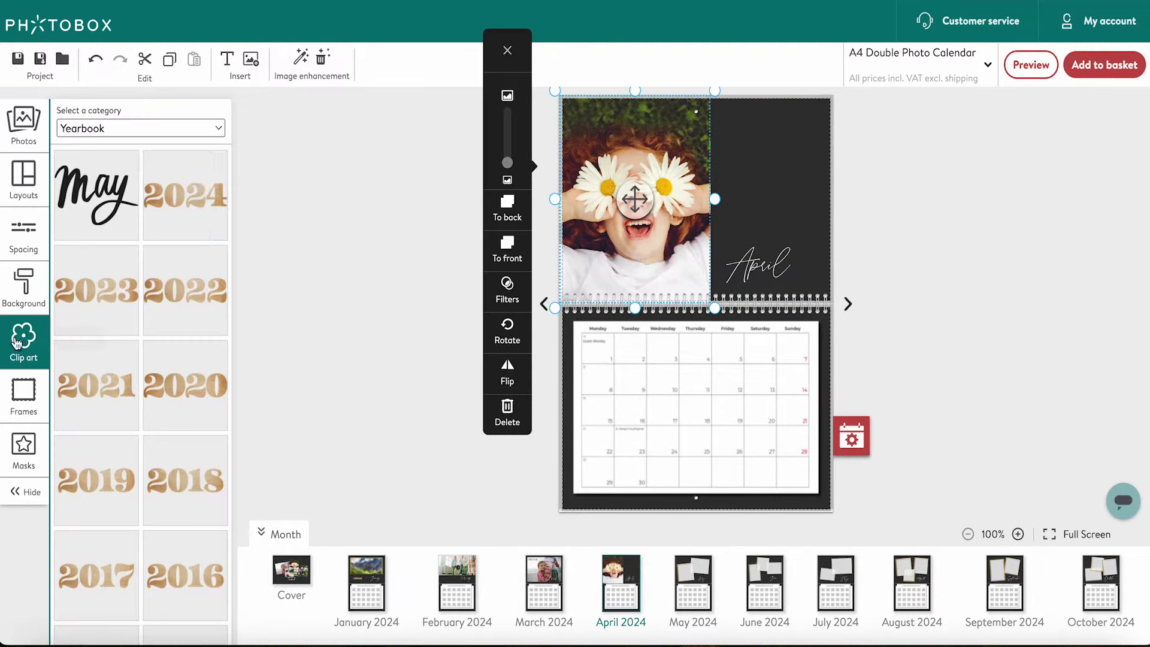
pyautogui.moveTo(185, 194); pyautogui.dragTo(775, 144)
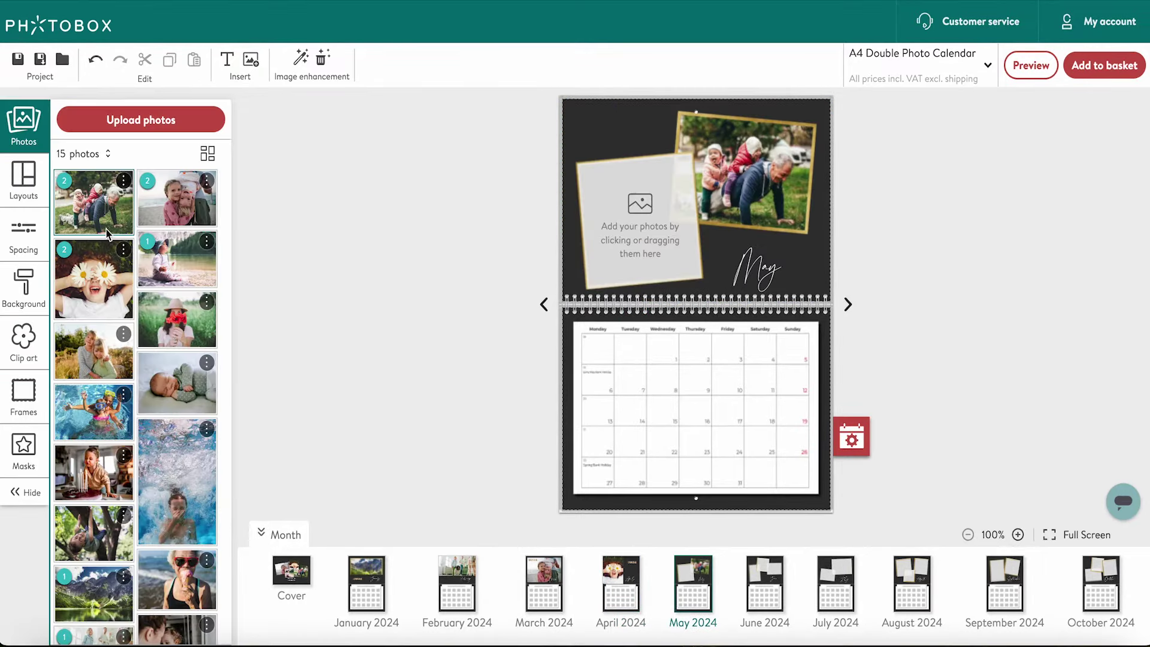
pyautogui.scroll(-5, 135, 404)
# Step: Add a photo to May and a white 36pt 'It's Grandad's birthday!' caption top-left
pyautogui.moveTo(94, 485); pyautogui.dragTo(634, 220)
pyautogui.click(226, 59)
pyautogui.write("It's Granda")
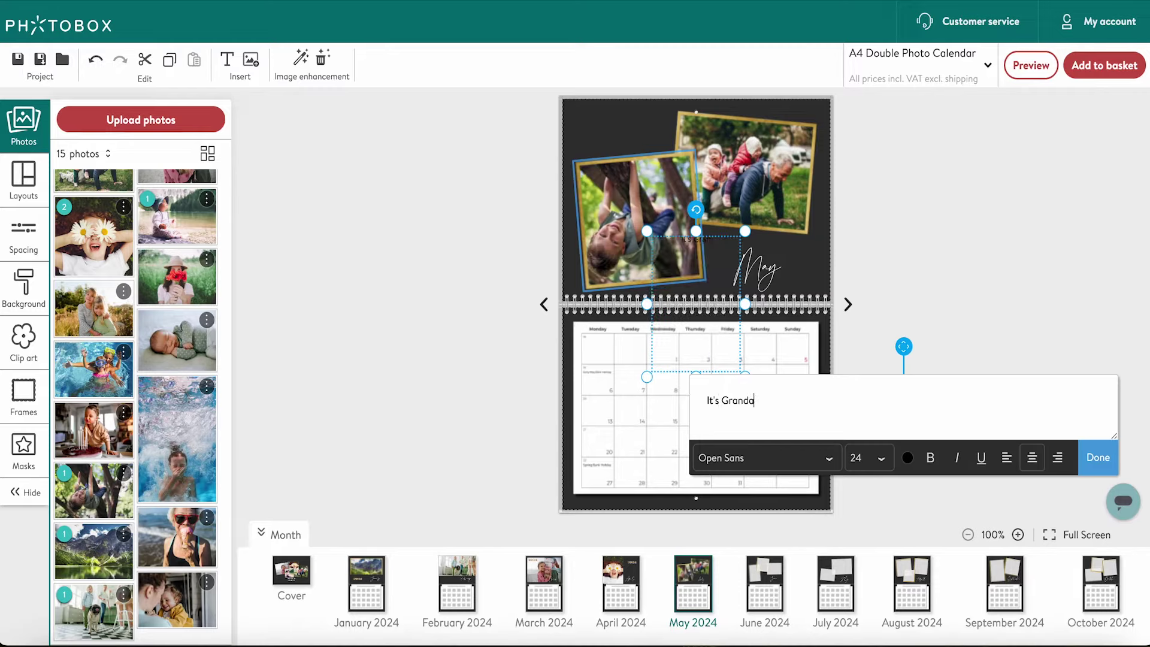
pyautogui.write("d's birthday!")
pyautogui.click(907, 457)
pyautogui.click(870, 589)
pyautogui.click(867, 457)
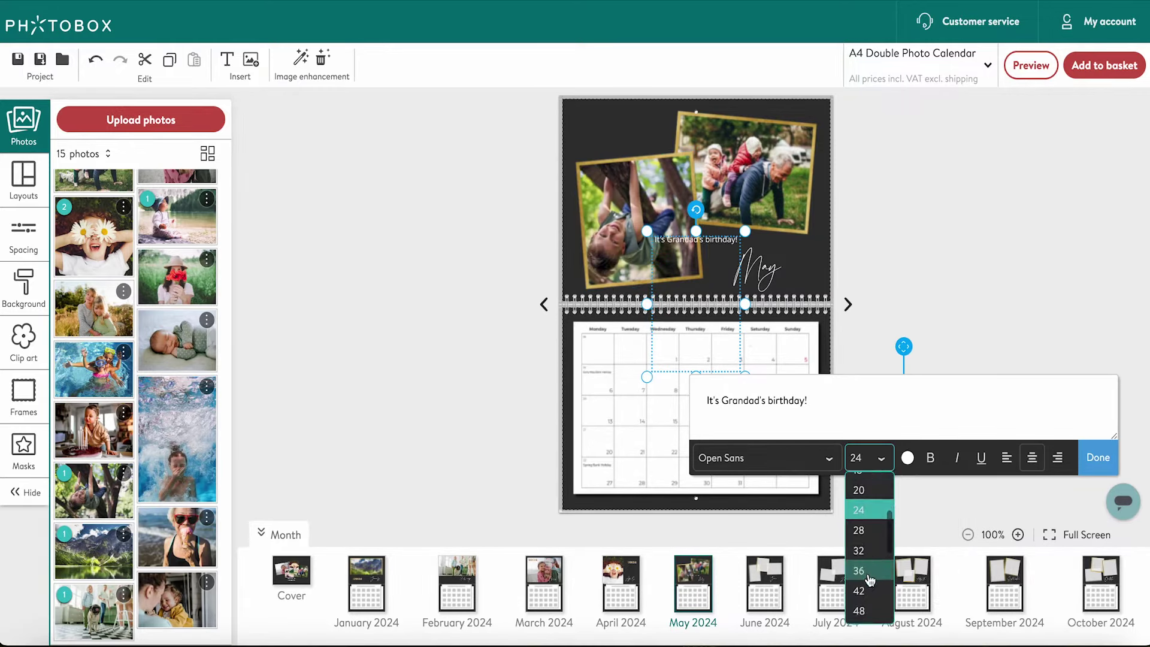
pyautogui.click(867, 599)
pyautogui.moveTo(710, 269); pyautogui.dragTo(634, 149)
pyautogui.click(1101, 345)
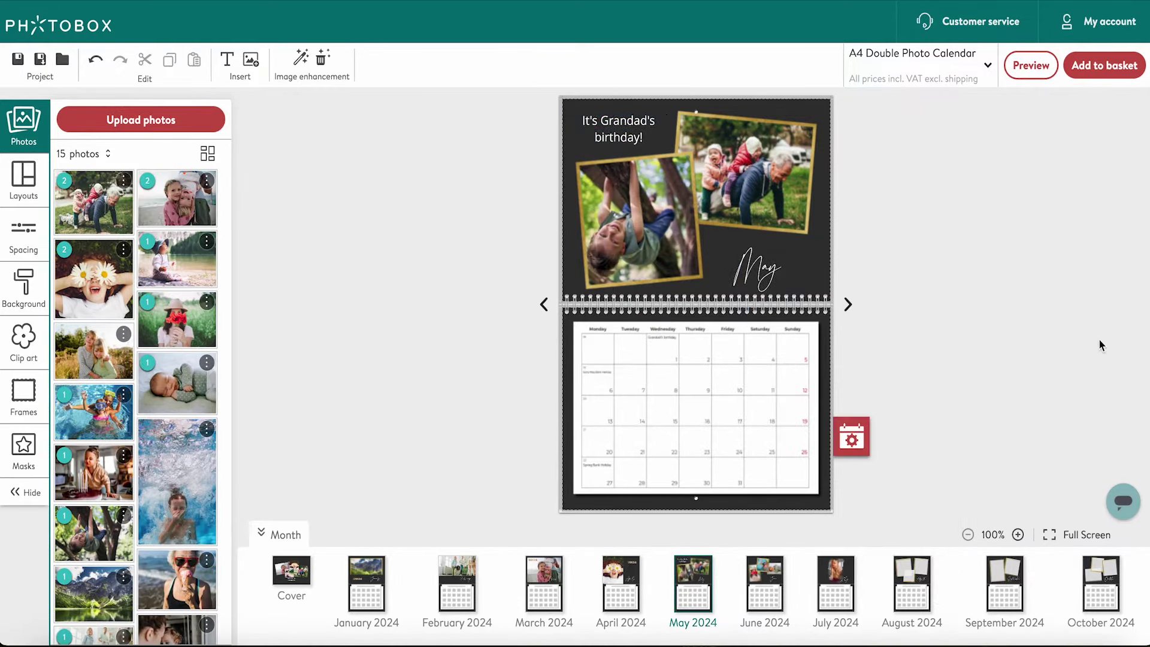
# Step: Try pale pink and dark red backgrounds from the Colours category
pyautogui.click(23, 289)
pyautogui.click(135, 129)
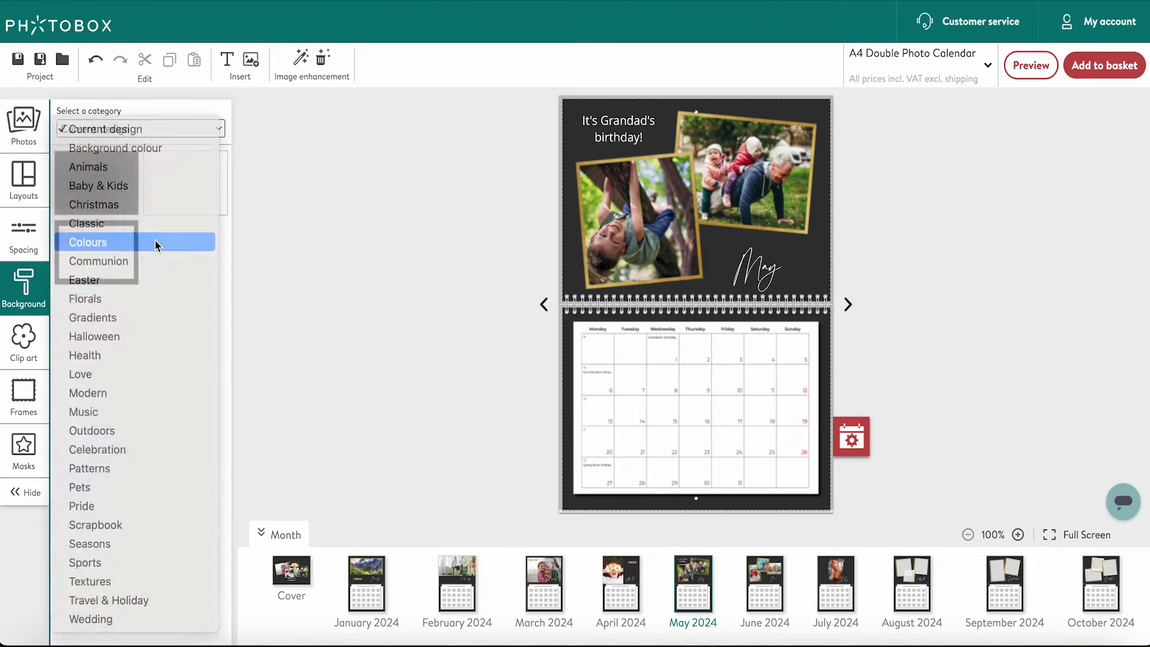
pyautogui.click(154, 243)
pyautogui.click(180, 185)
pyautogui.click(174, 249)
pyautogui.click(186, 600)
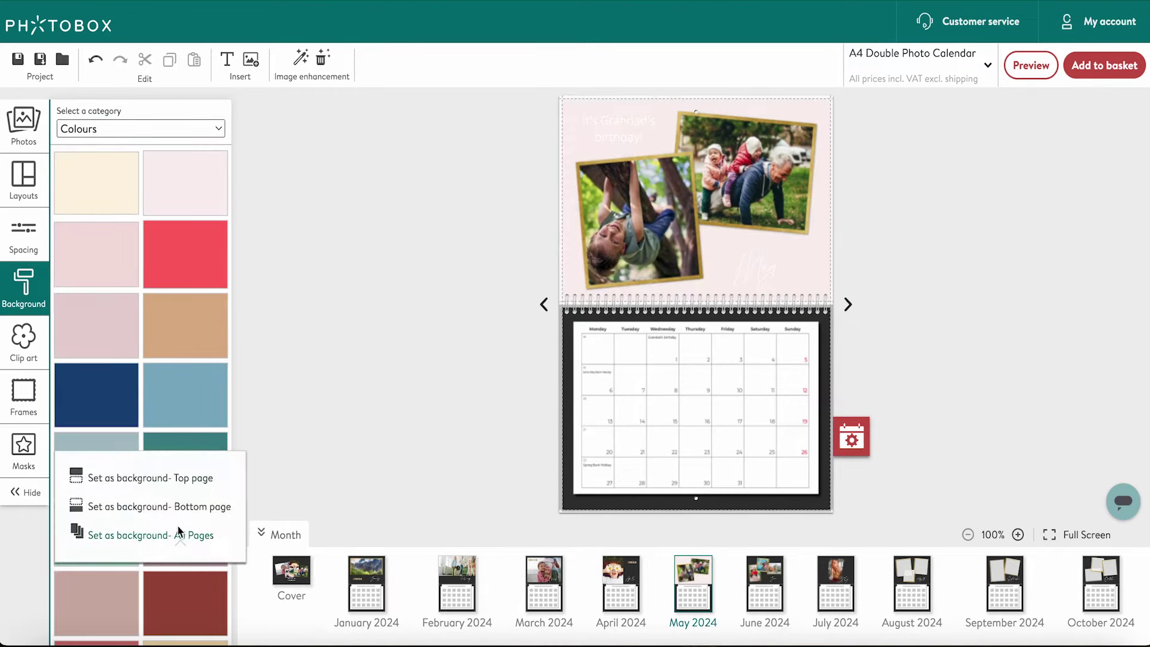
# Step: Add a Love heart mask to July's top page and fill it with a photo
pyautogui.click(177, 478)
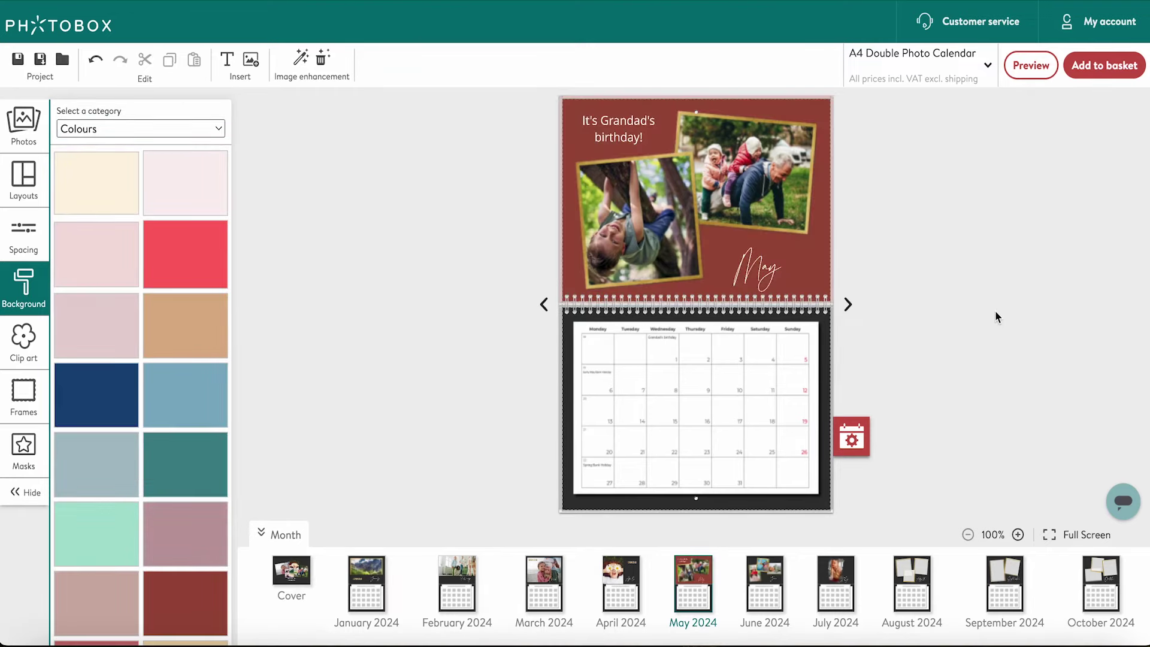
pyautogui.click(163, 130)
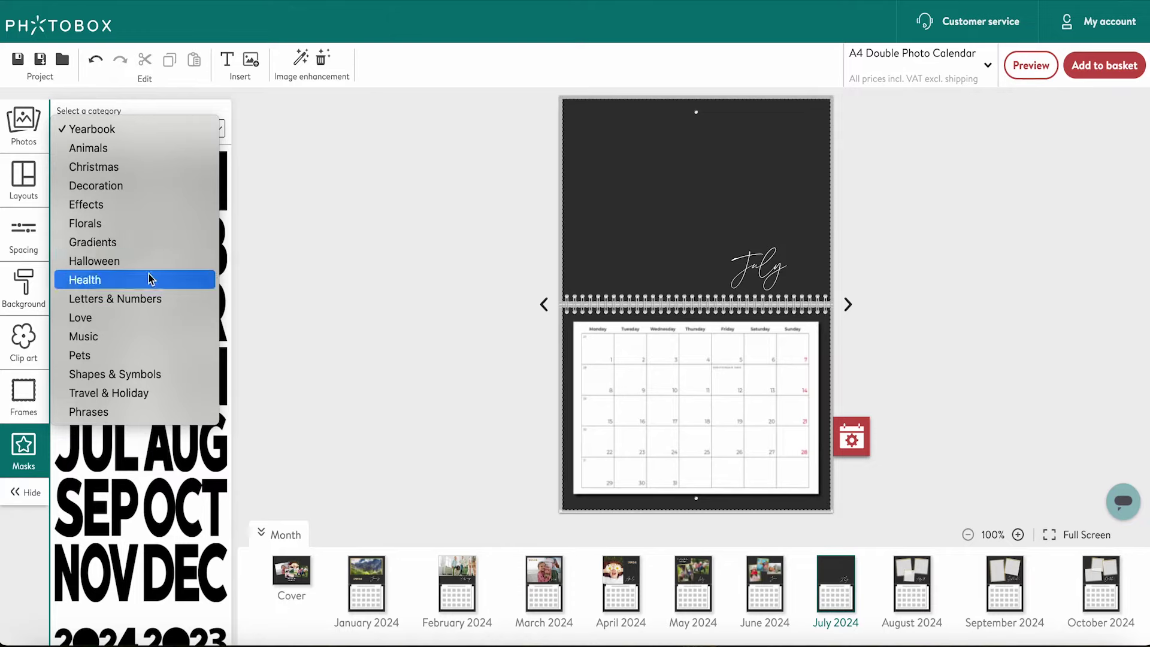
pyautogui.click(80, 317)
pyautogui.click(184, 467)
pyautogui.moveTo(721, 246); pyautogui.dragTo(721, 153)
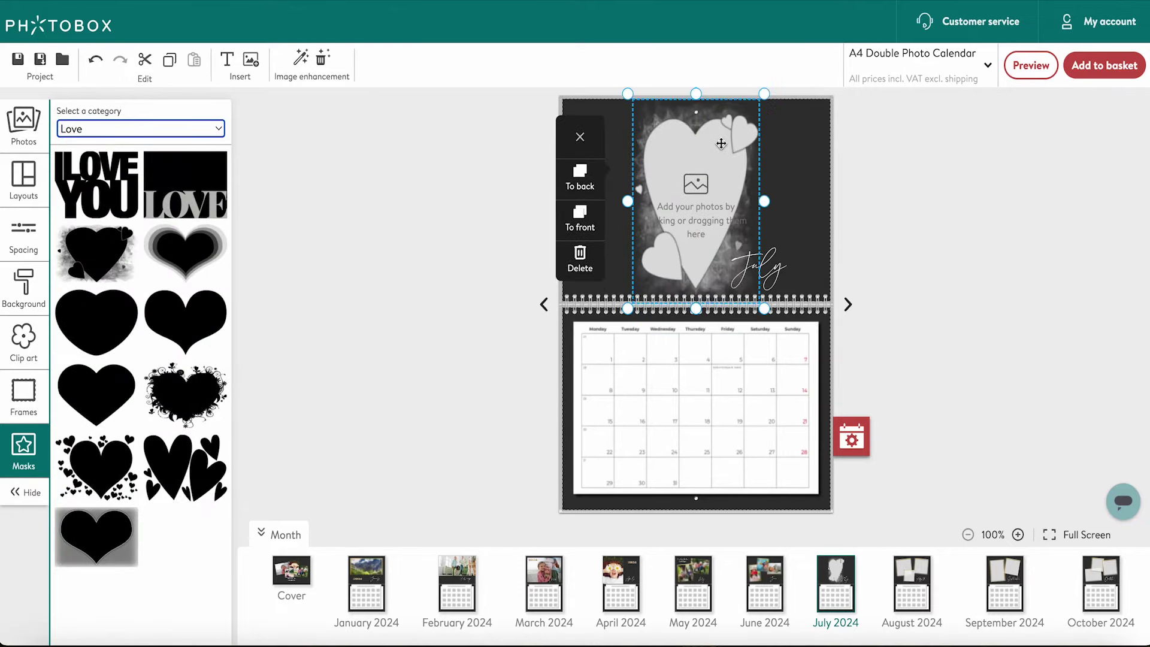
pyautogui.click(24, 126)
pyautogui.scroll(-1, 102, 422)
pyautogui.click(102, 431)
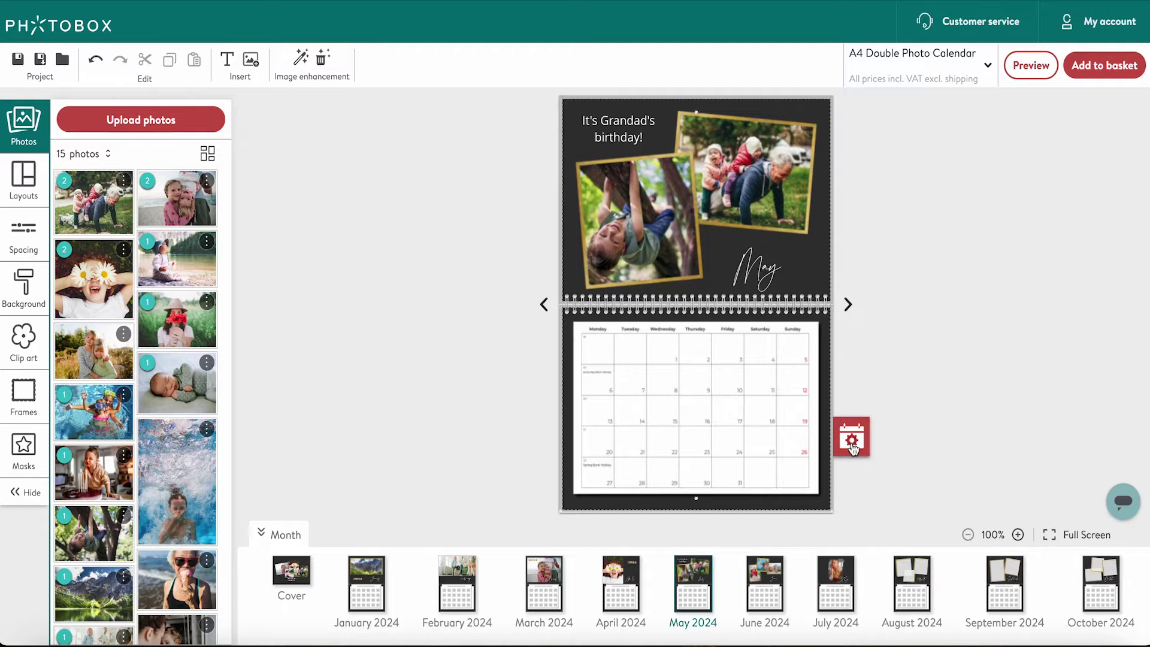
# Step: Add a 1 May 'Grandad's birthday' personal event and update the calendar
pyautogui.click(853, 440)
pyautogui.click(659, 176)
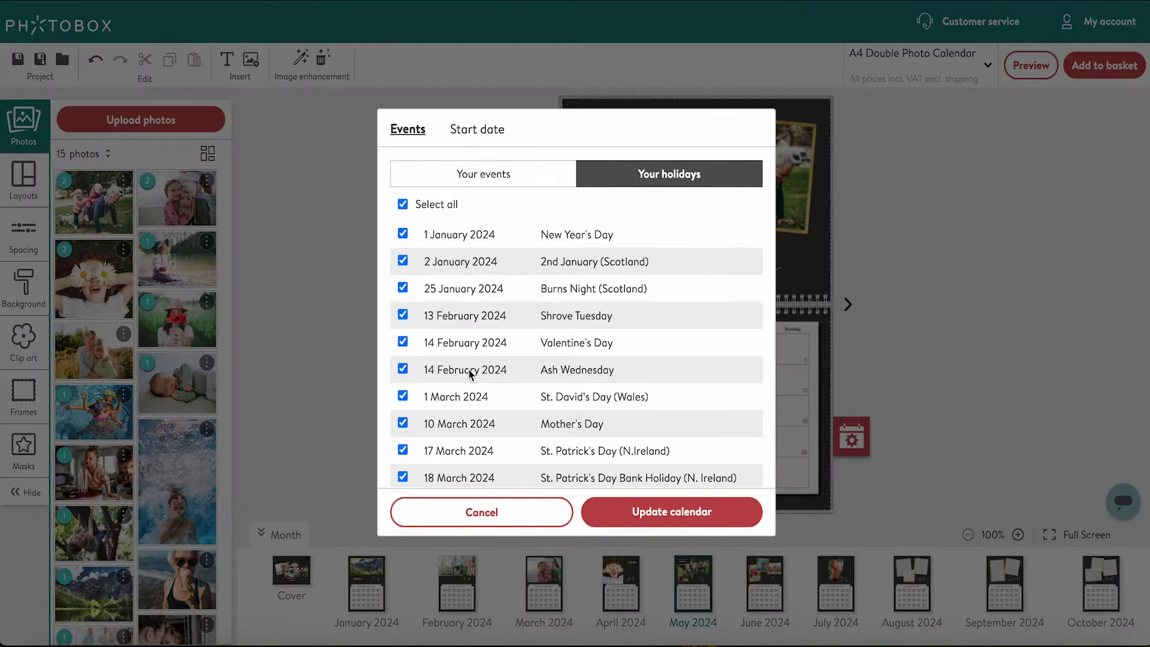
pyautogui.scroll(-2, 447, 437)
pyautogui.scroll(-1, 446, 437)
pyautogui.scroll(-3, 446, 437)
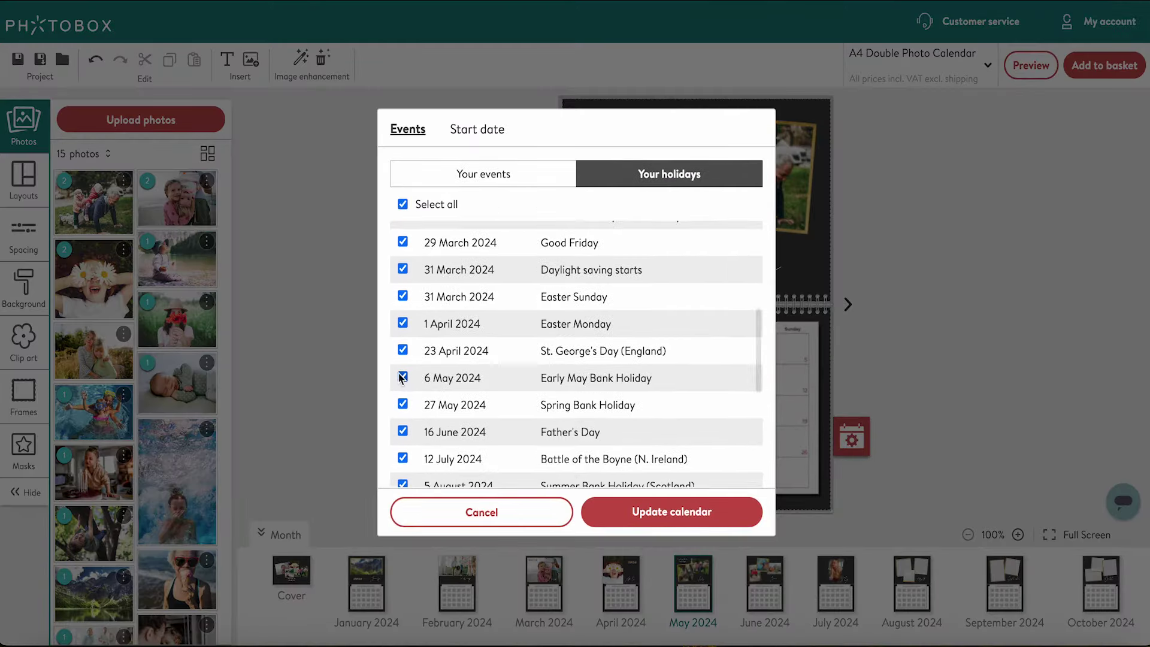
pyautogui.click(484, 174)
pyautogui.click(508, 221)
pyautogui.write("Grandad's")
pyautogui.click(614, 258)
pyautogui.click(711, 221)
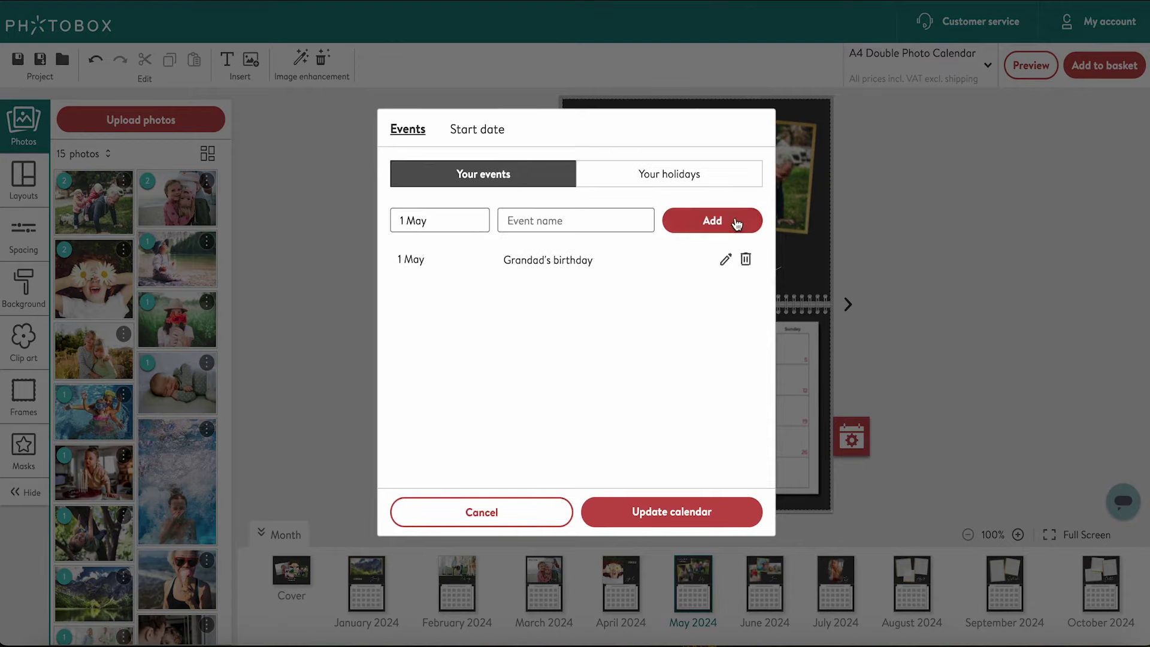
pyautogui.click(671, 511)
pyautogui.scroll(3, 650, 405)
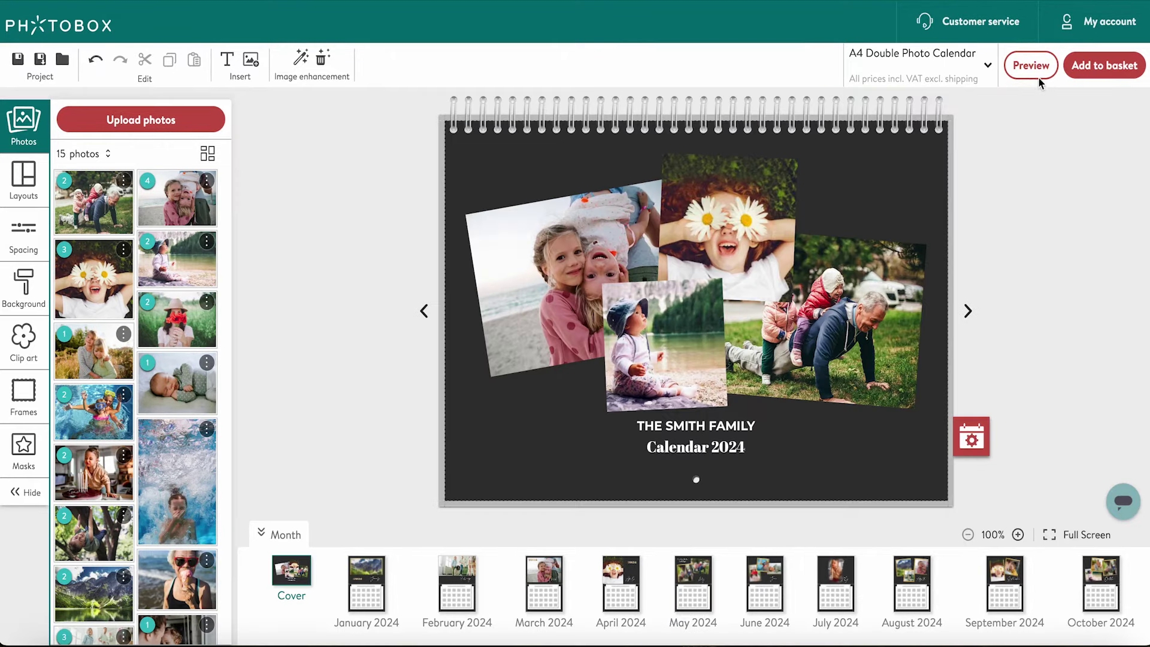
# Step: Page through the calendar preview, return to the editor, and add it to the basket
pyautogui.click(1031, 66)
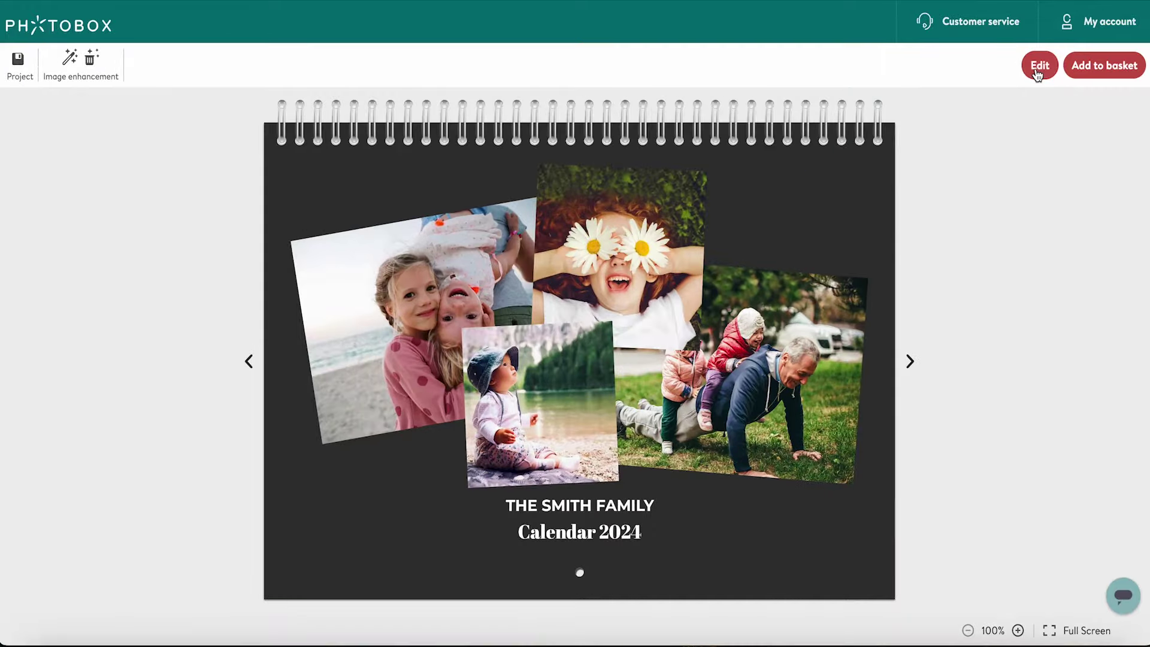
pyautogui.click(910, 364)
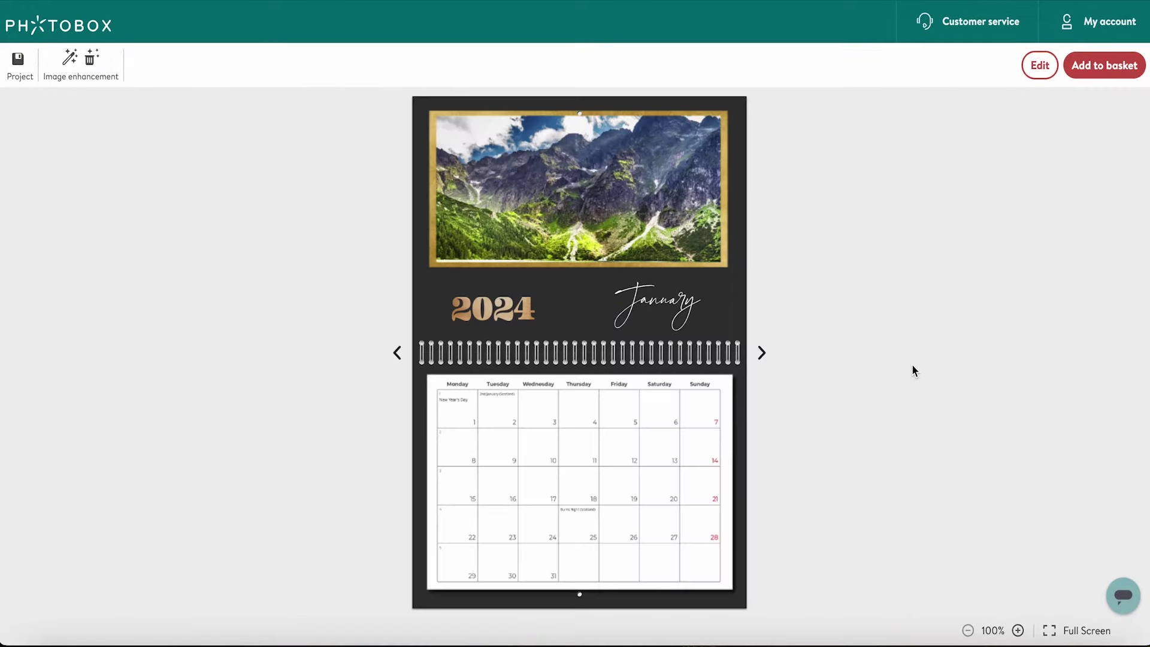
pyautogui.click(763, 355)
pyautogui.click(1039, 66)
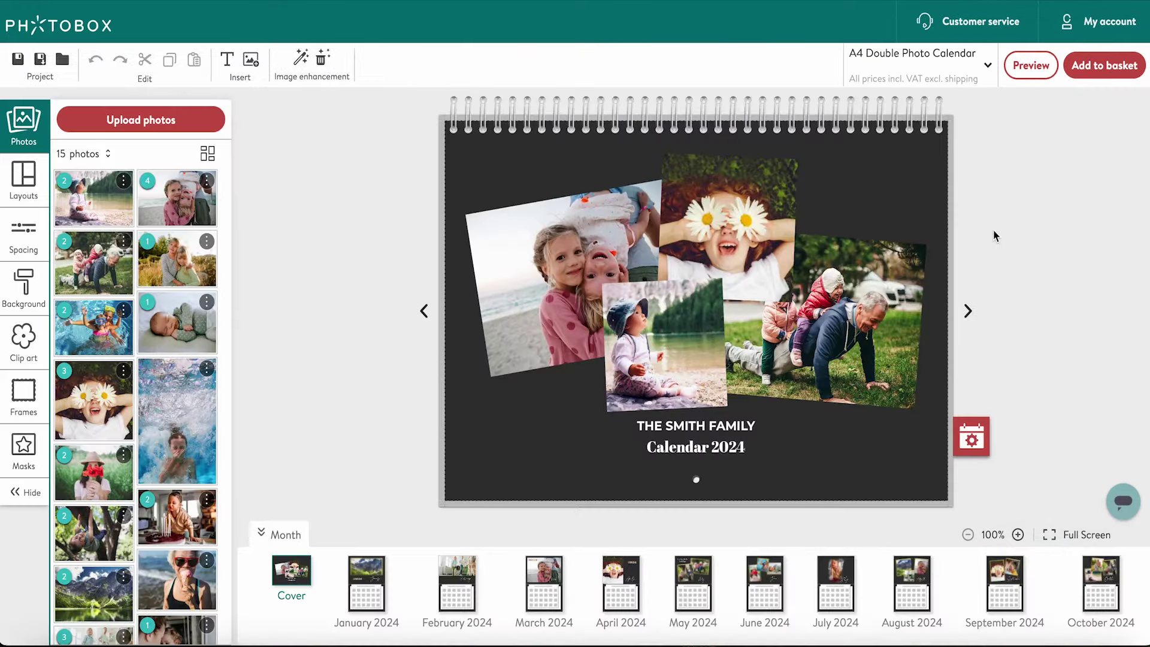
pyautogui.click(1110, 69)
# Step: Set the quantity to 1 (0% bulk discount), keeping the Extra matt paper finish
pyautogui.click(853, 234)
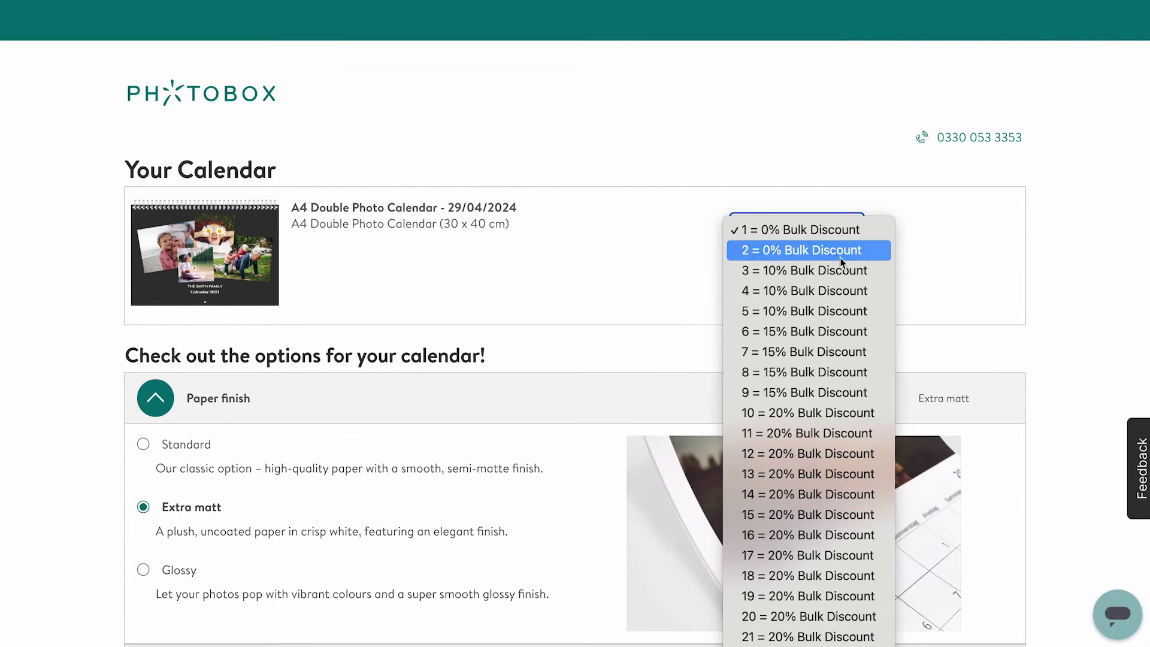
pyautogui.click(827, 229)
pyautogui.scroll(-1, 602, 443)
pyautogui.scroll(-2, 603, 442)
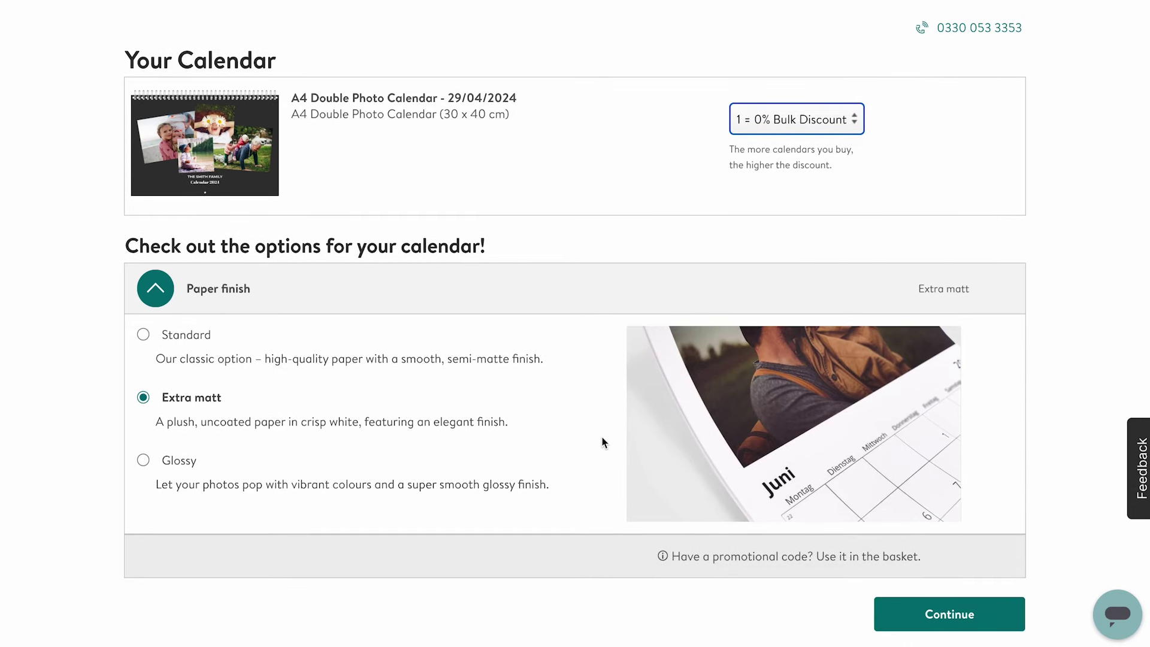